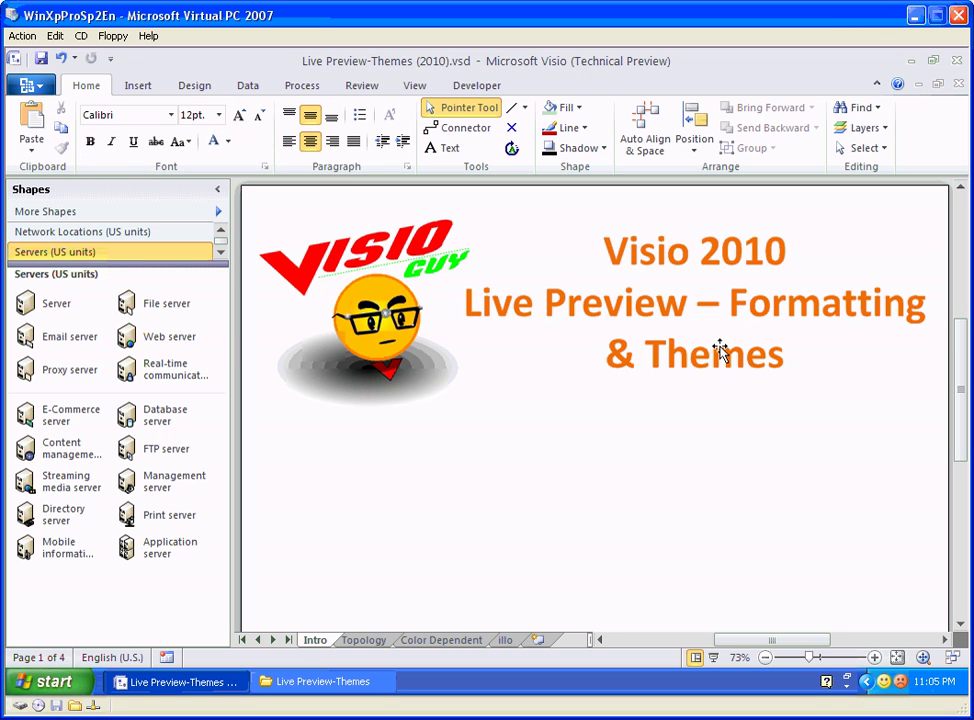
Step: Preview fill colours and line colours and weights on the title shape without applying any
{"action": "left_click", "coordinate": [642, 309]}
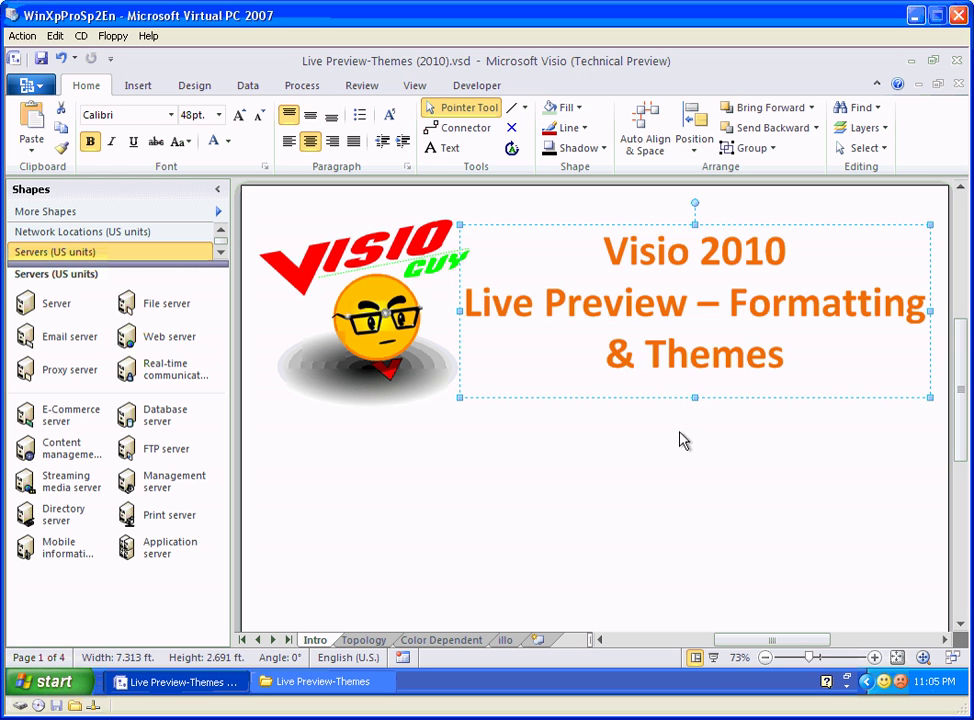
{"action": "left_click", "coordinate": [580, 107]}
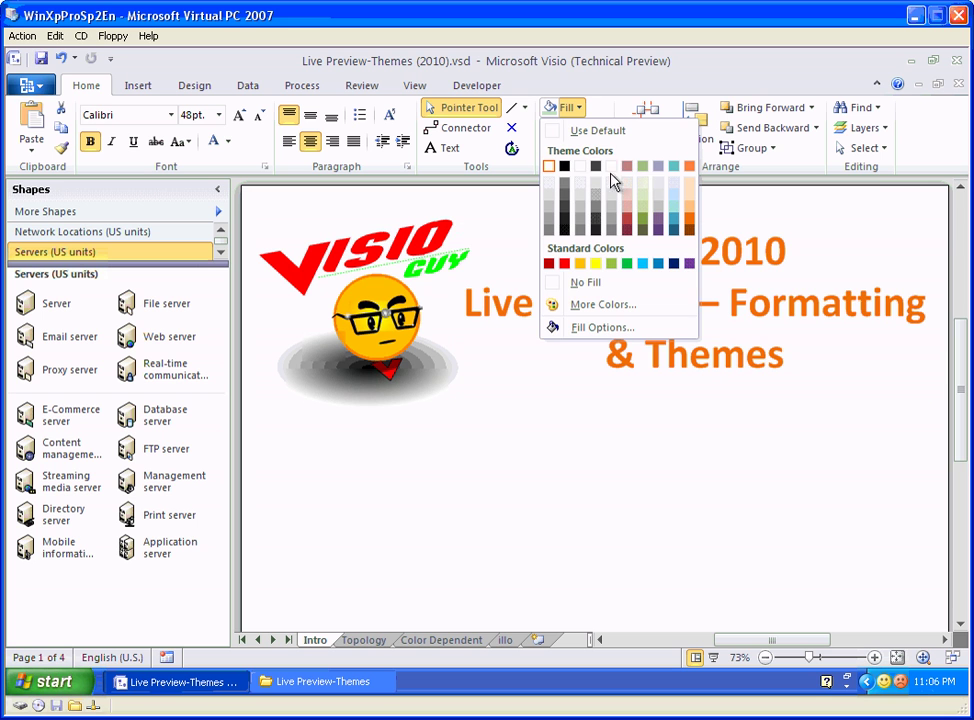
{"action": "left_click", "coordinate": [735, 580]}
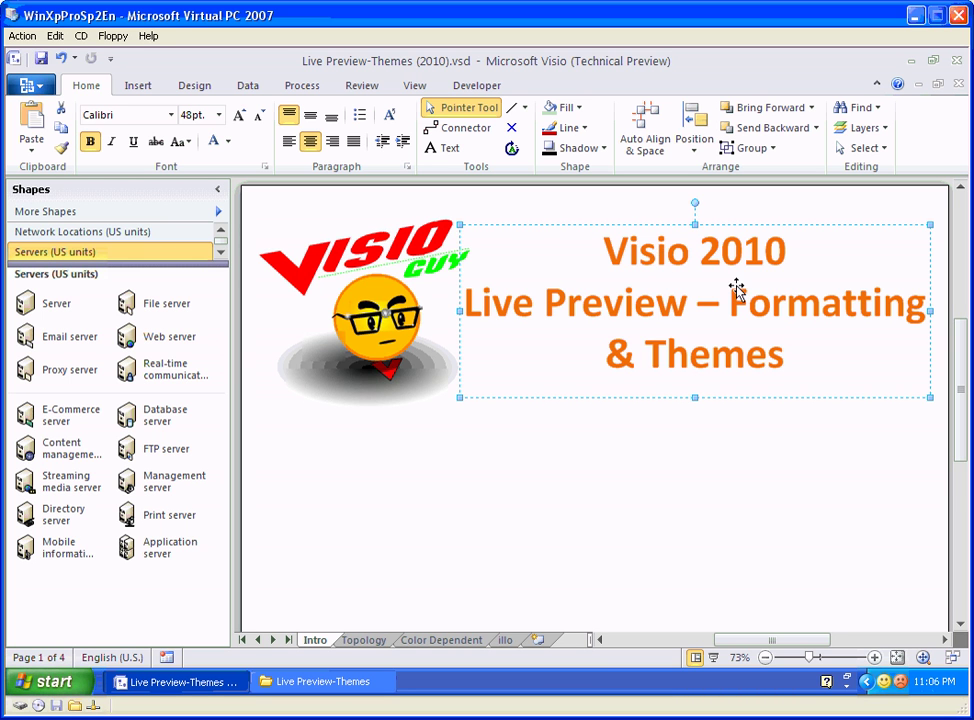
{"action": "left_click", "coordinate": [585, 130]}
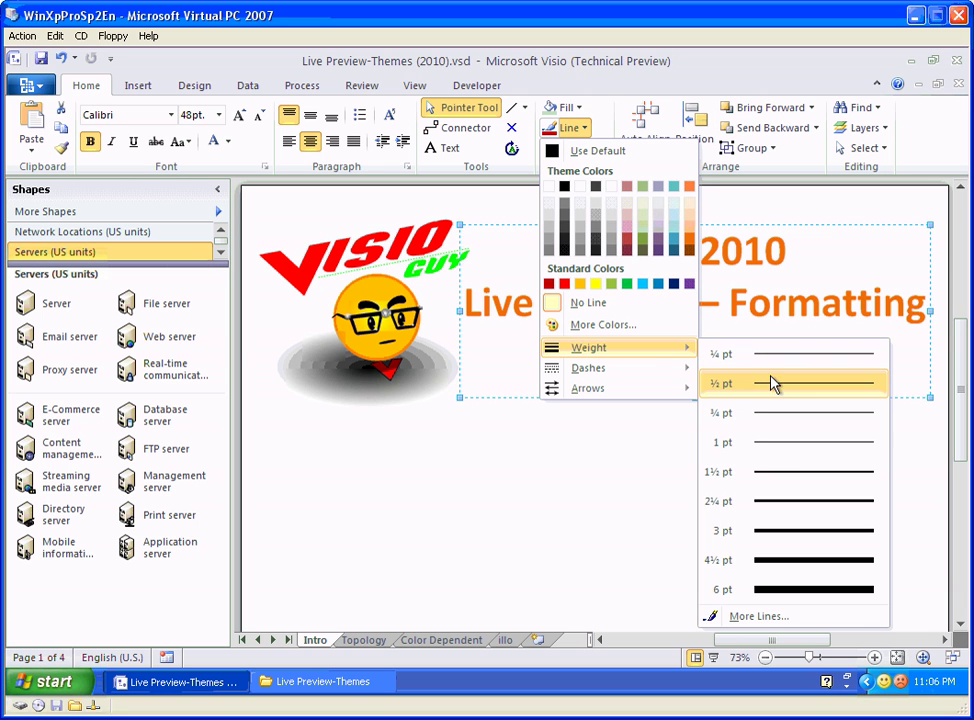
{"action": "mouse_move", "coordinate": [617, 347]}
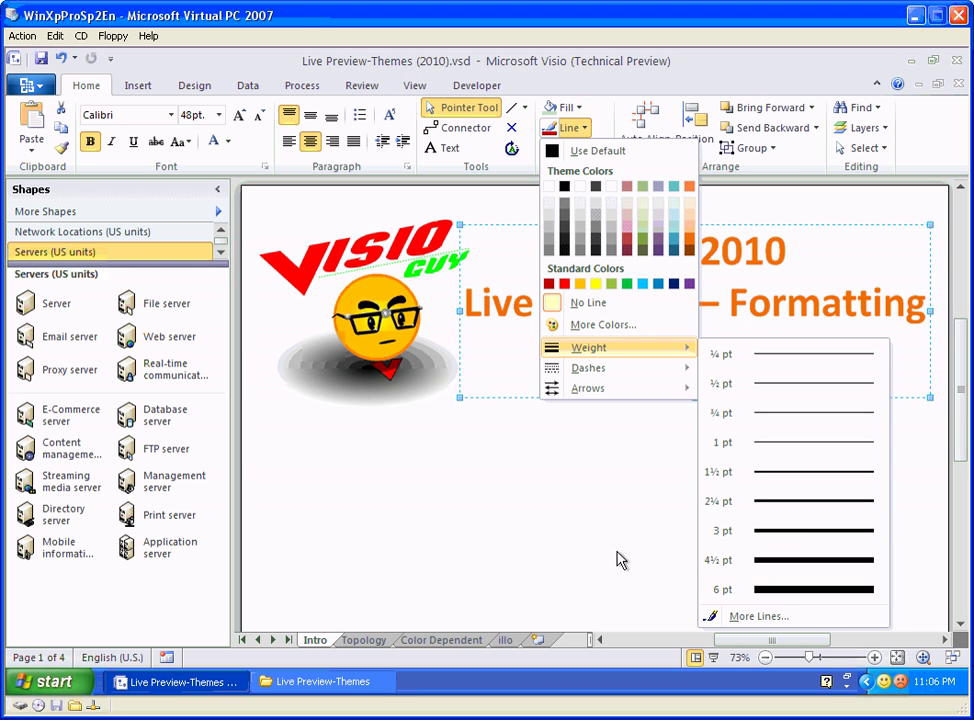
{"action": "left_click", "coordinate": [585, 543]}
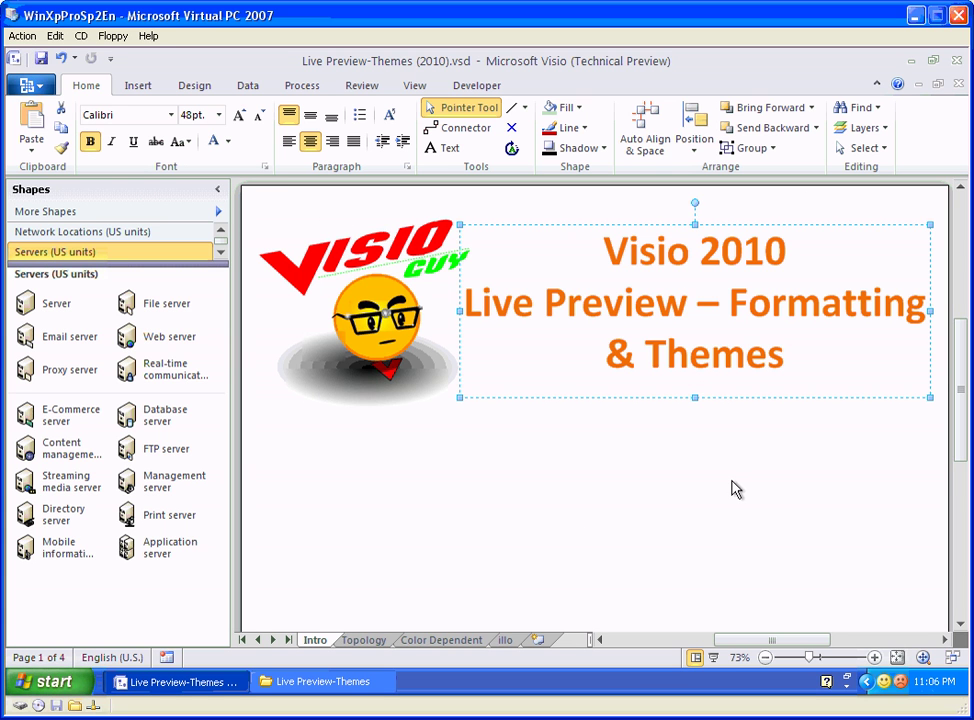
Step: Preview fonts on the title, keep Calibri, and deselect the title shape
{"action": "left_click", "coordinate": [172, 116]}
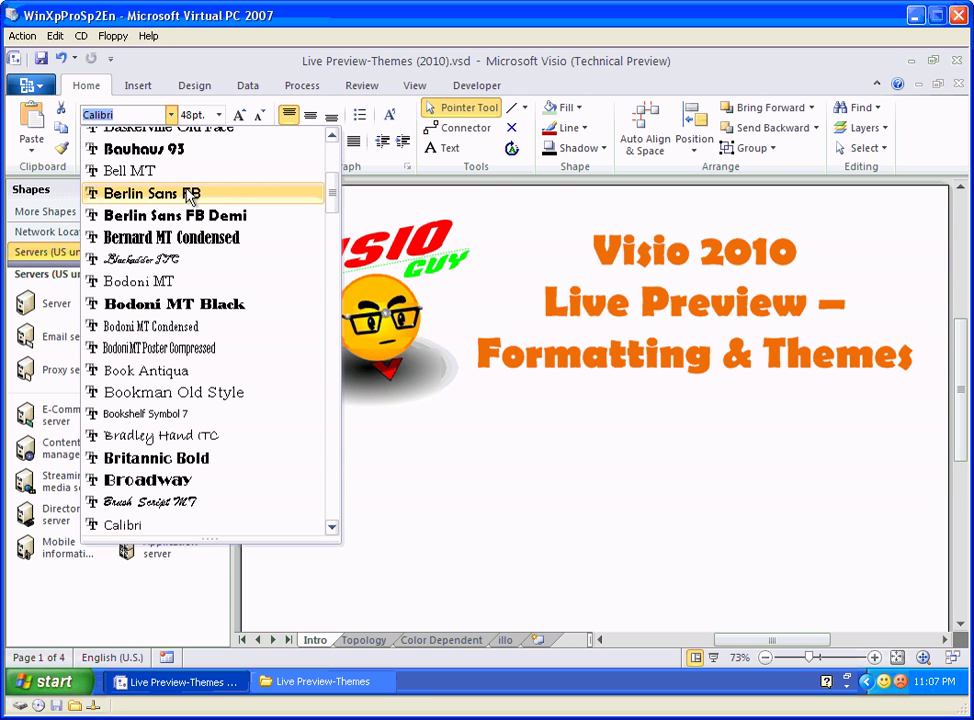
{"action": "left_click", "coordinate": [642, 502]}
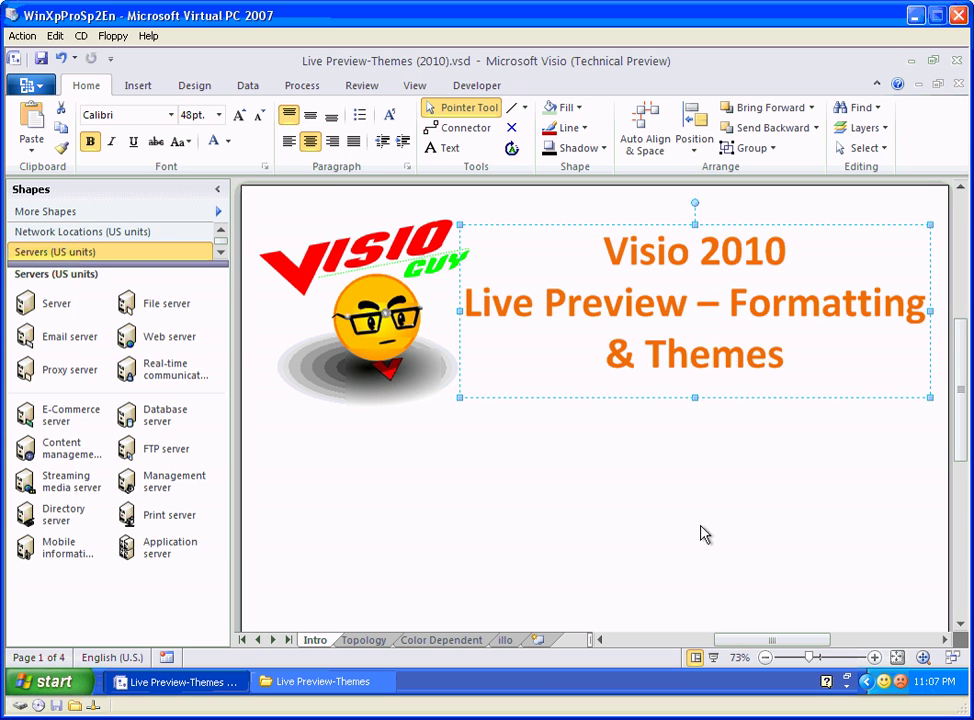
{"action": "left_click", "coordinate": [660, 513]}
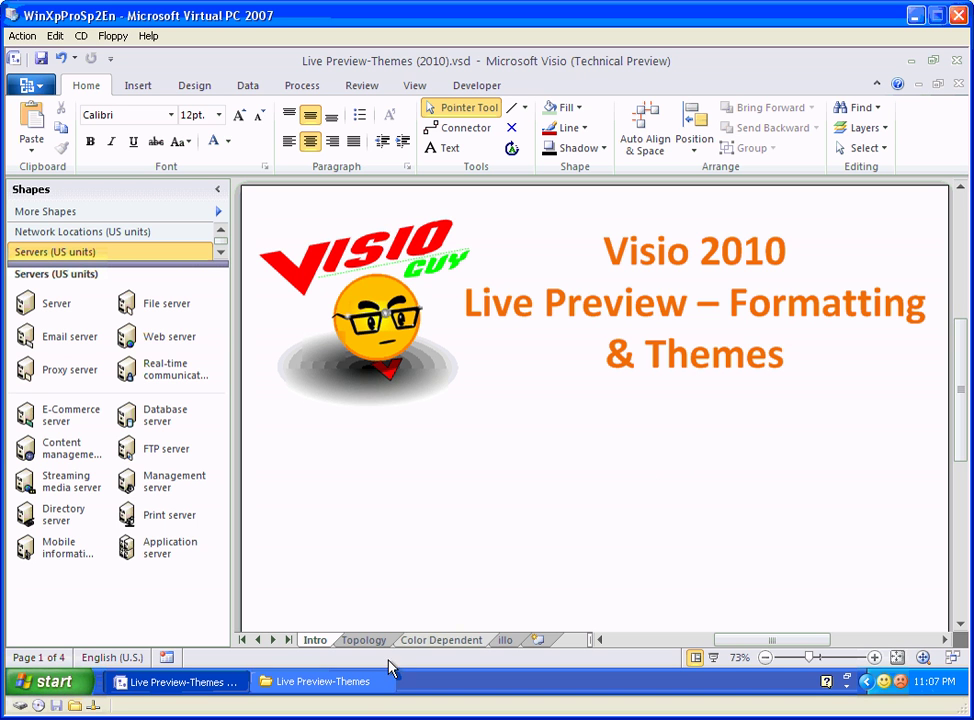
Step: On the Topology page, collapse the stencils and zoom in on the network servers
{"action": "left_click", "coordinate": [366, 642]}
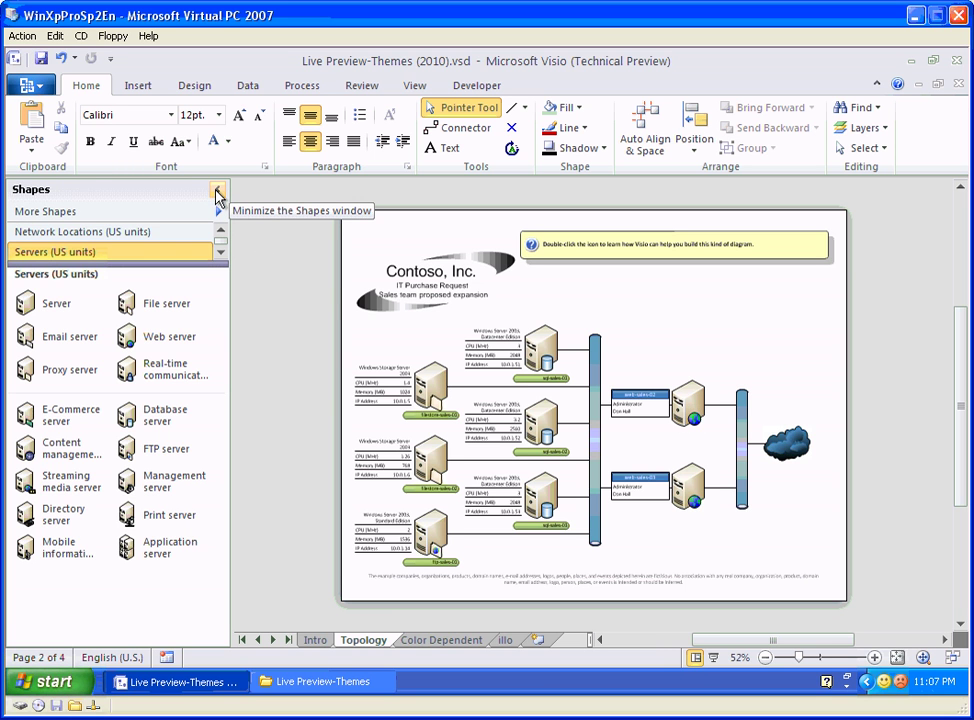
{"action": "left_click", "coordinate": [219, 192]}
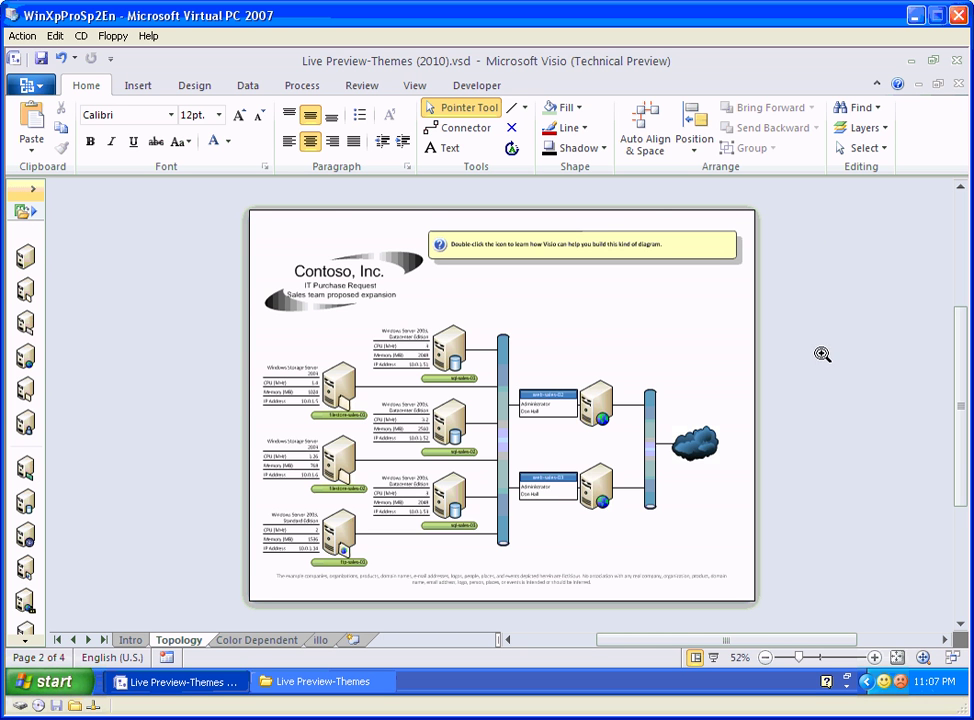
{"action": "left_click_drag", "start_coordinate": [789, 337], "coordinate": [640, 329]}
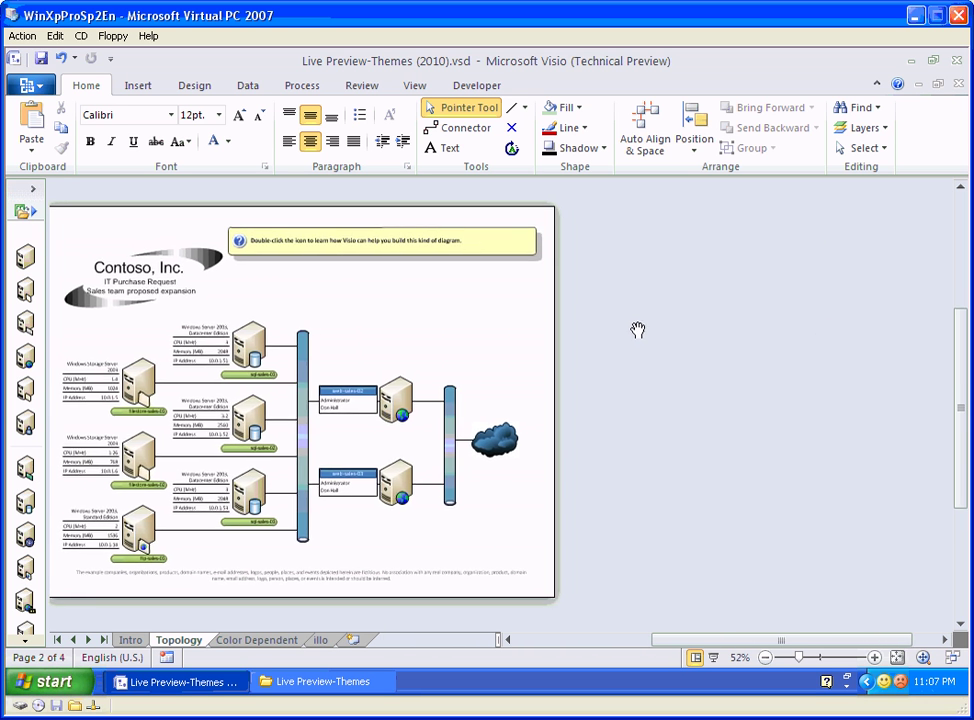
{"action": "left_click_drag", "start_coordinate": [65, 262], "coordinate": [333, 592]}
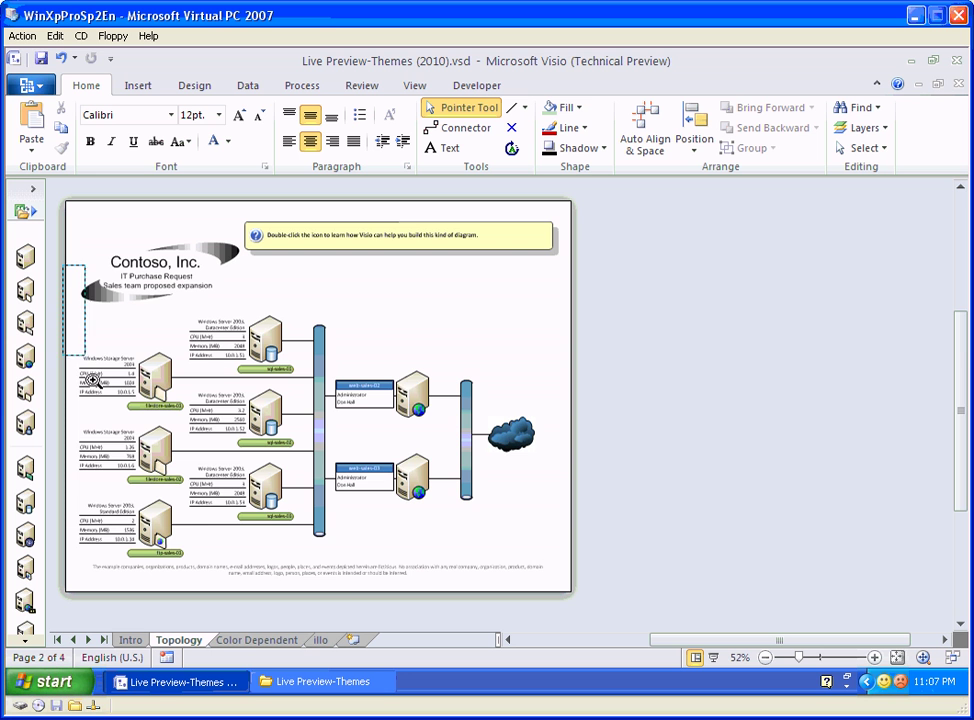
{"action": "left_click_drag", "start_coordinate": [732, 348], "coordinate": [433, 341]}
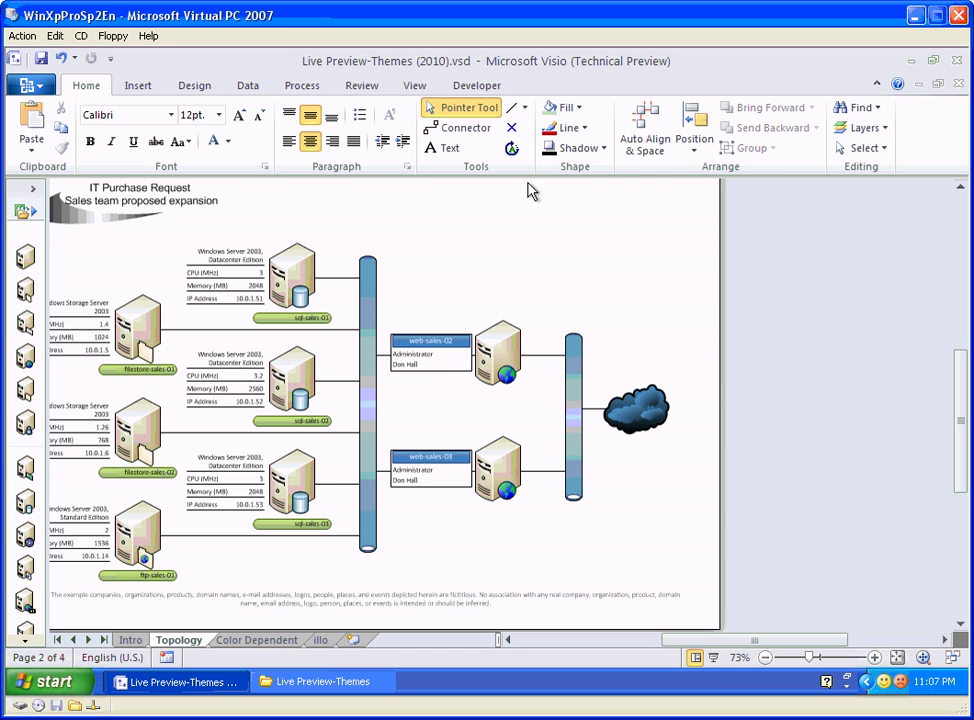
Step: Live-preview the Design tab's built-in themes, such as Verve, on the Topology diagram, applying none
{"action": "left_click", "coordinate": [204, 88]}
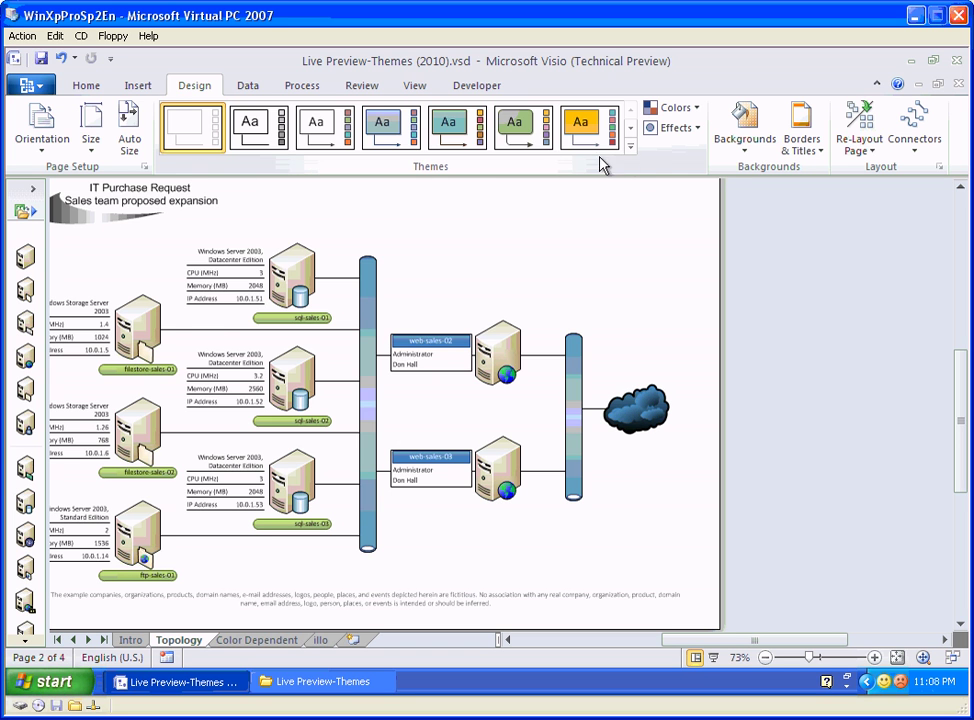
{"action": "left_click", "coordinate": [631, 147]}
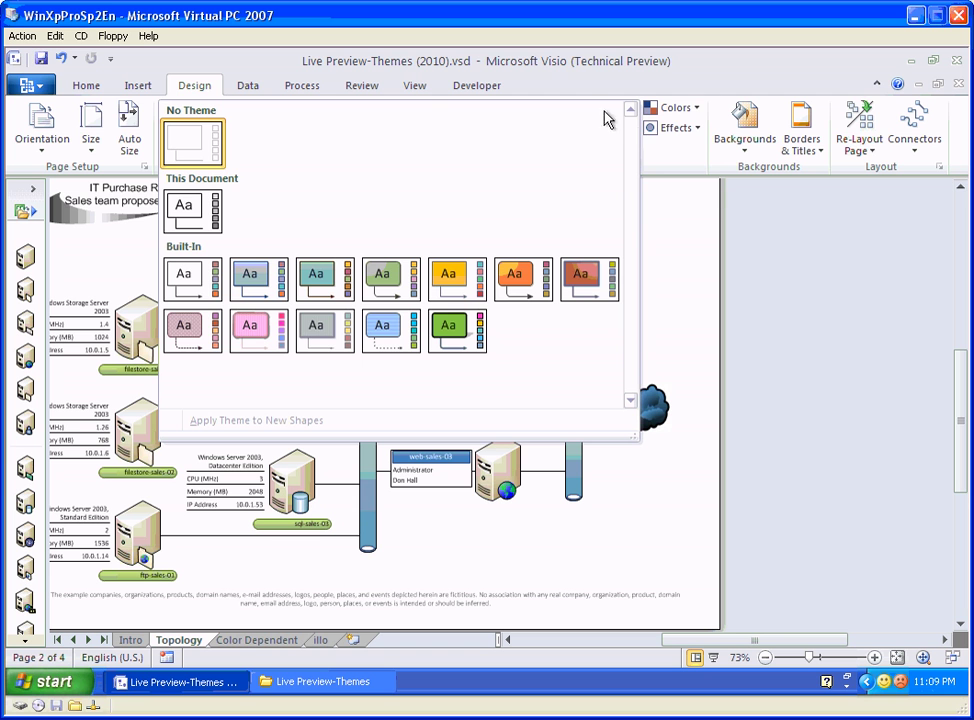
{"action": "left_click", "coordinate": [730, 222]}
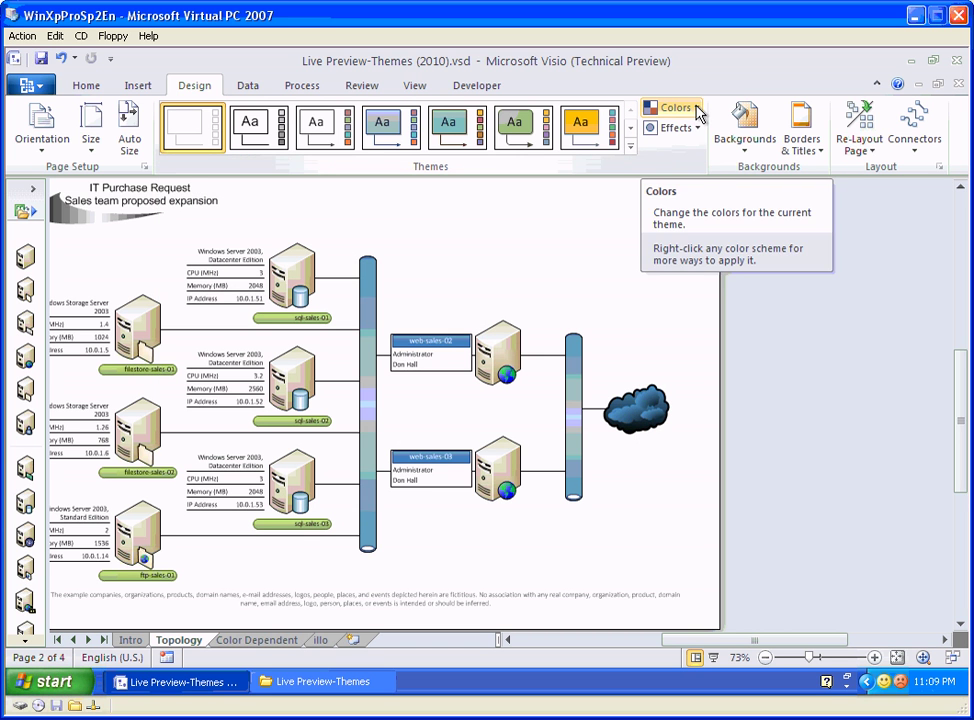
{"action": "left_click", "coordinate": [700, 132]}
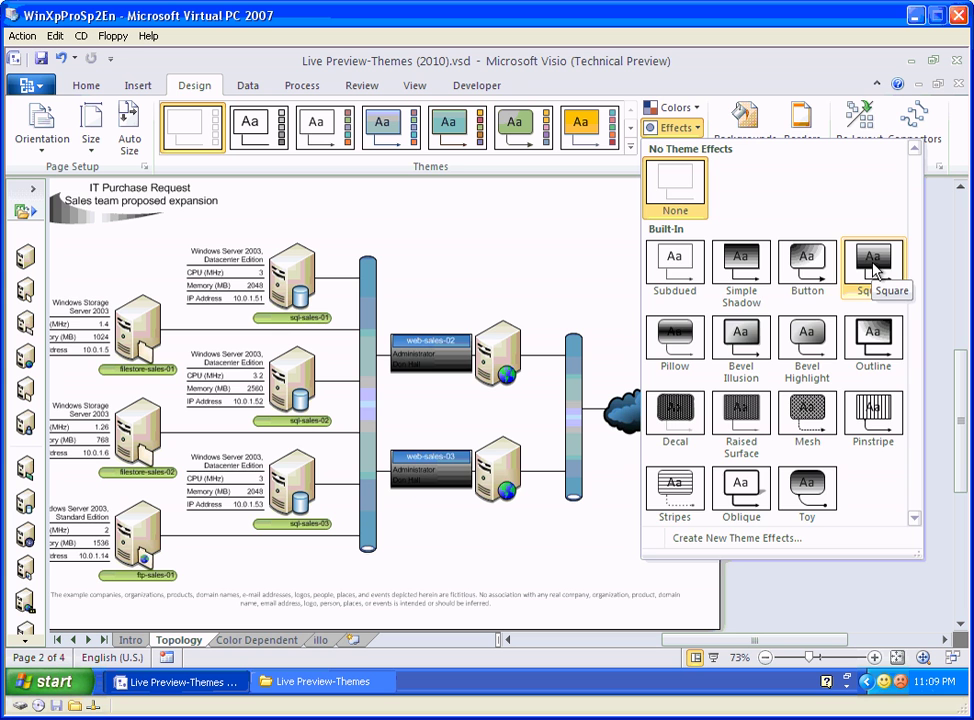
{"action": "left_click", "coordinate": [676, 127]}
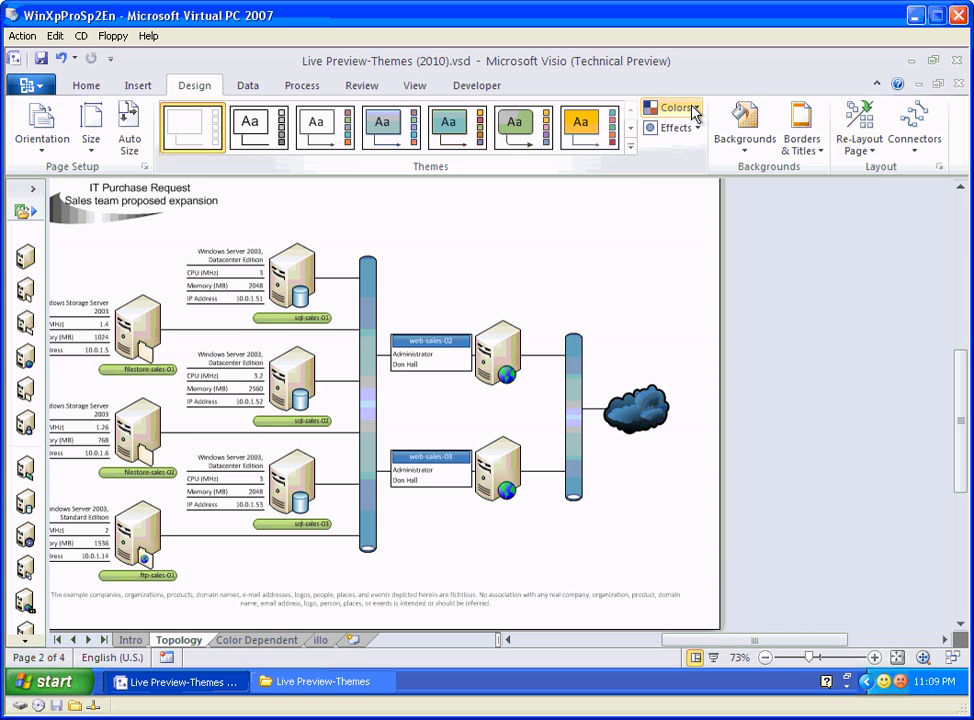
{"action": "left_click", "coordinate": [692, 109]}
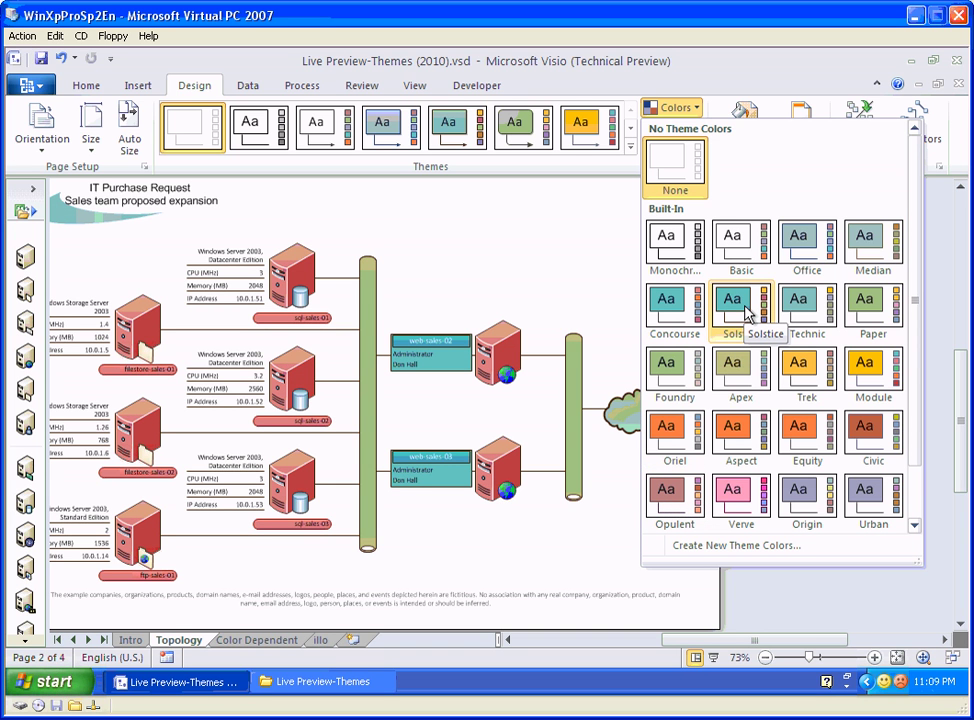
Step: Close the Colors gallery without applying a scheme
{"action": "left_click", "coordinate": [575, 270]}
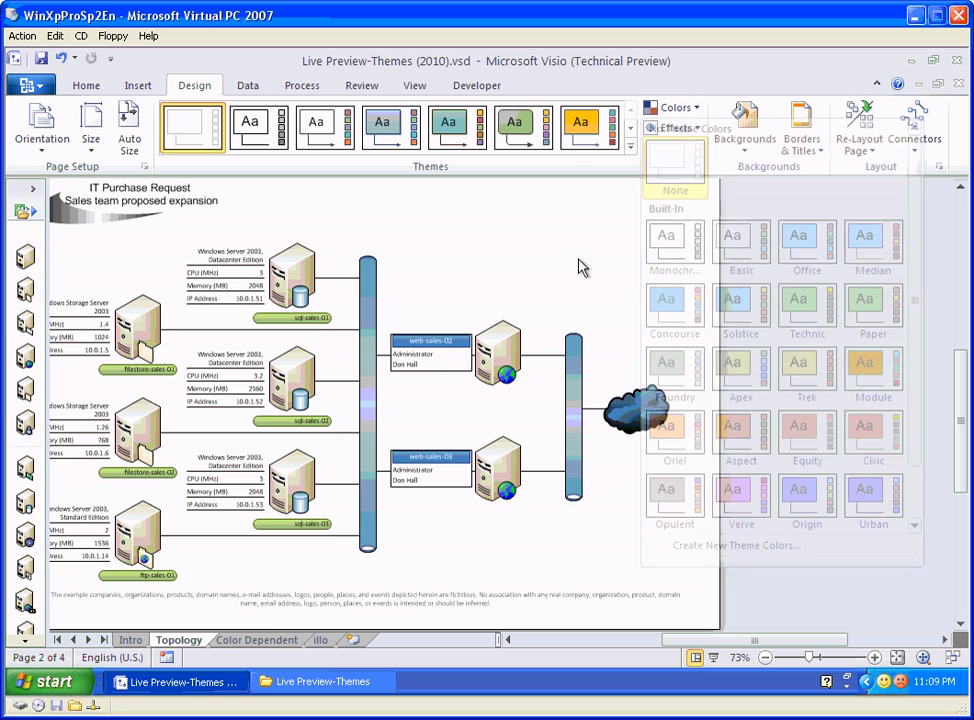